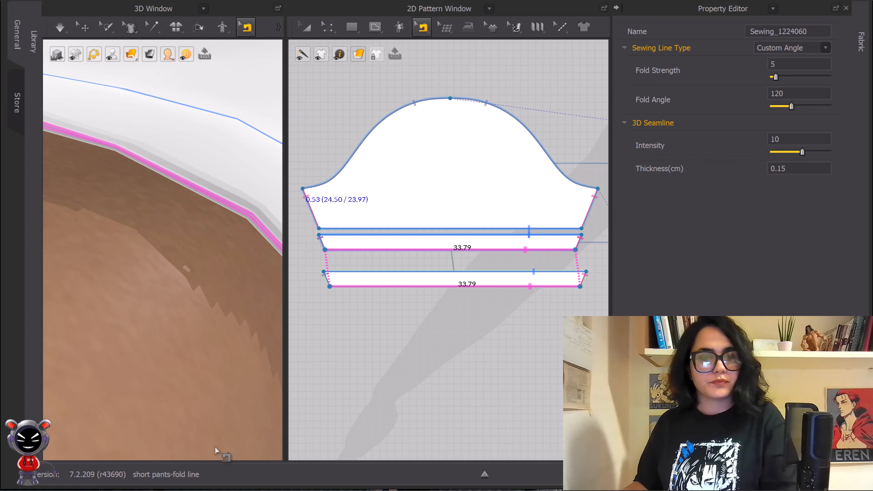
- Run a brief normal simulation of the garment and inspect the folded sleeve hem
scroll(212, 205, down, 2)
right_drag(212, 205, 208, 219)
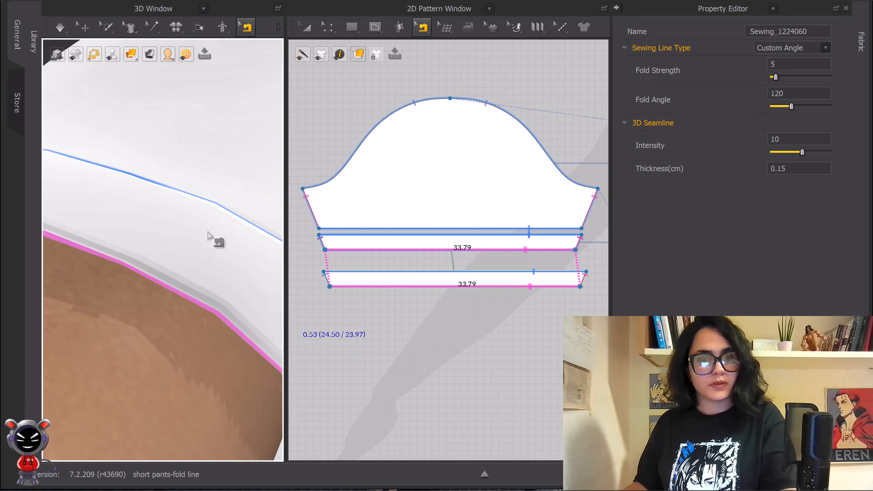
click(60, 28)
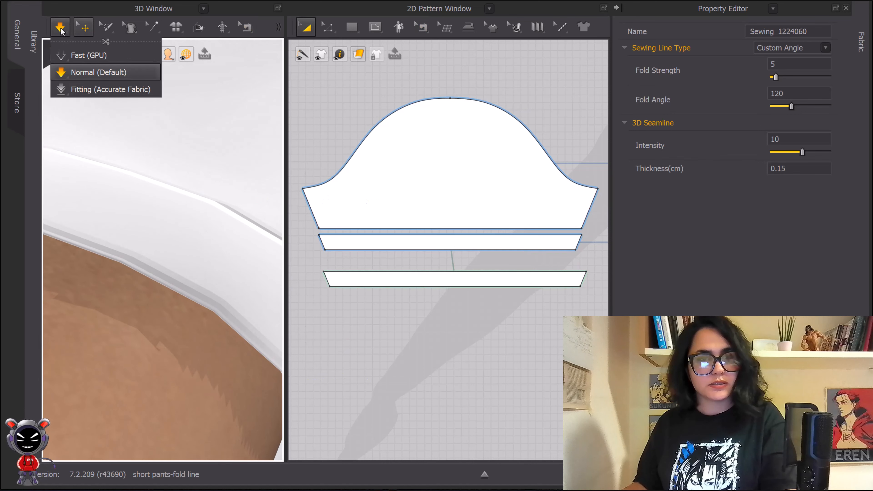
click(61, 28)
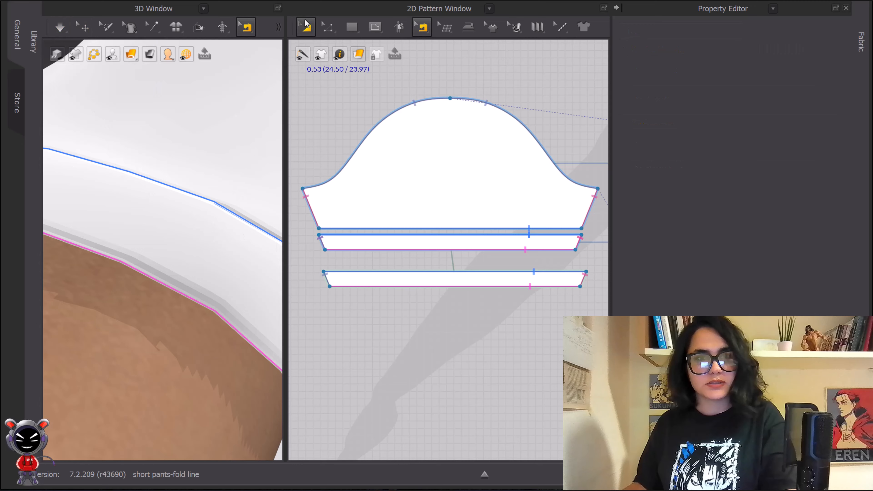
- Set the particle distance of both narrow sleeve hem bands to 2 mm and re-simulate the garment
click(209, 305)
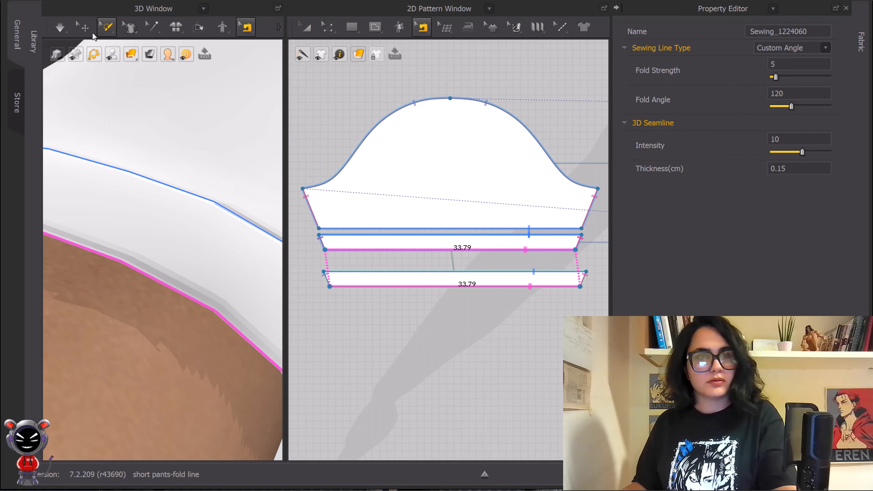
click(84, 27)
click(232, 168)
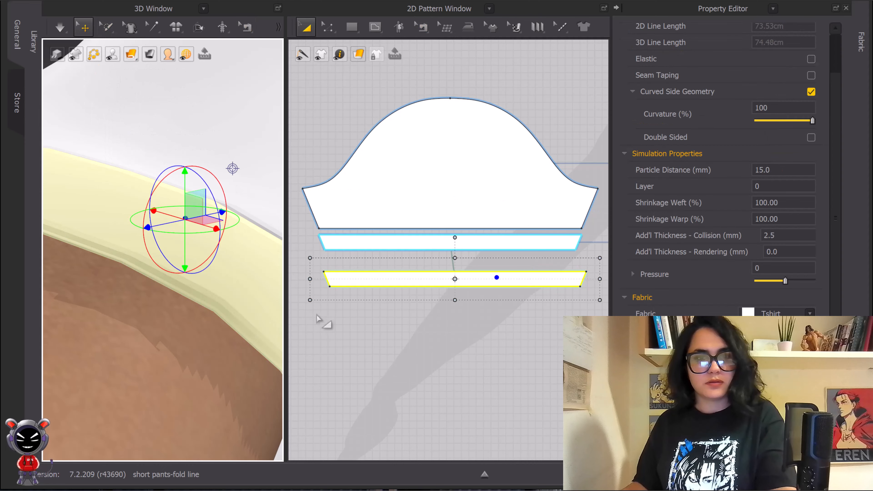
drag(316, 316, 611, 227)
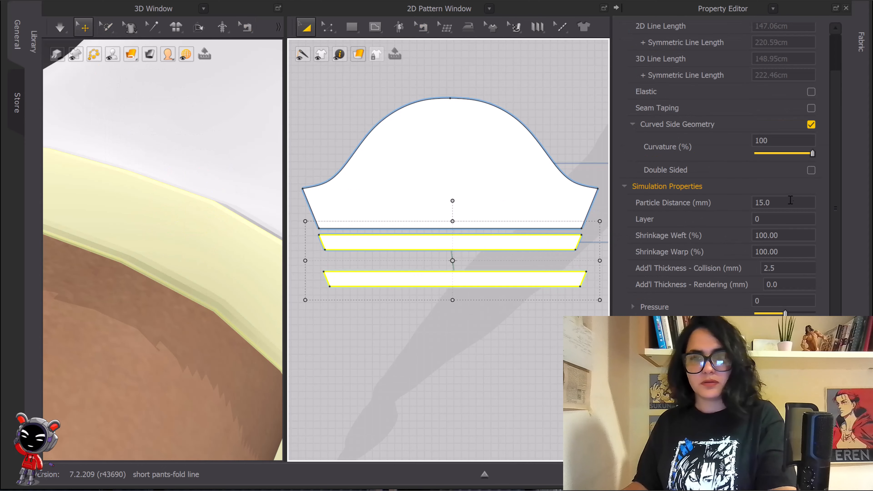
drag(791, 200, 706, 203)
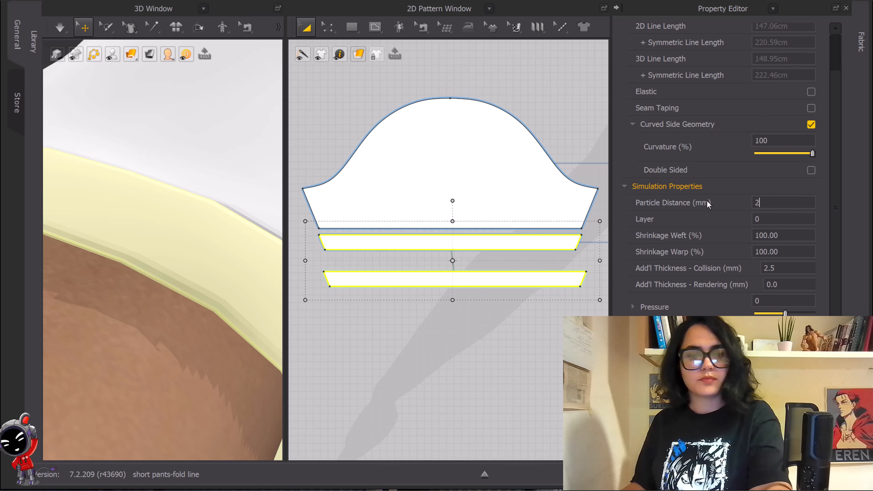
text(2)
key(Return)
click(429, 331)
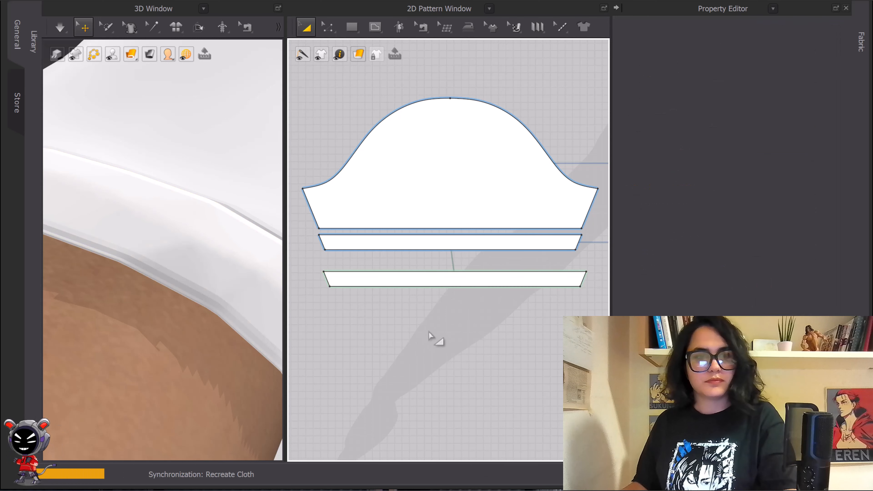
key(space)
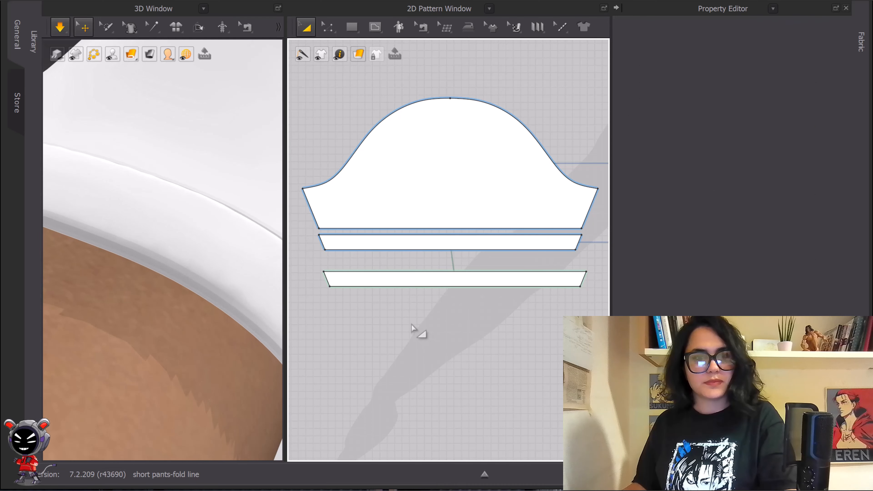
key(space)
- Set the fold angle of the seam joining the hem bands' lower edges to 180 and re-simulate
key(b)
right_drag(140, 324, 269, 303)
click(428, 285)
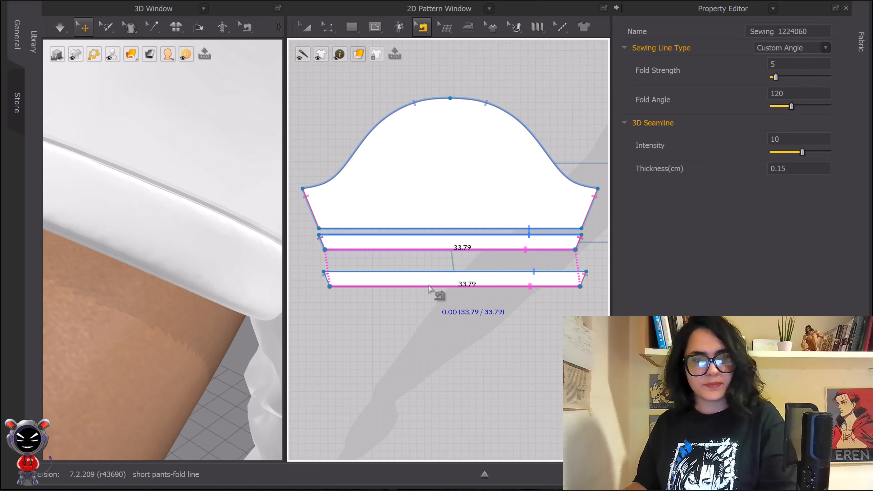
double_click(787, 93)
text(18)
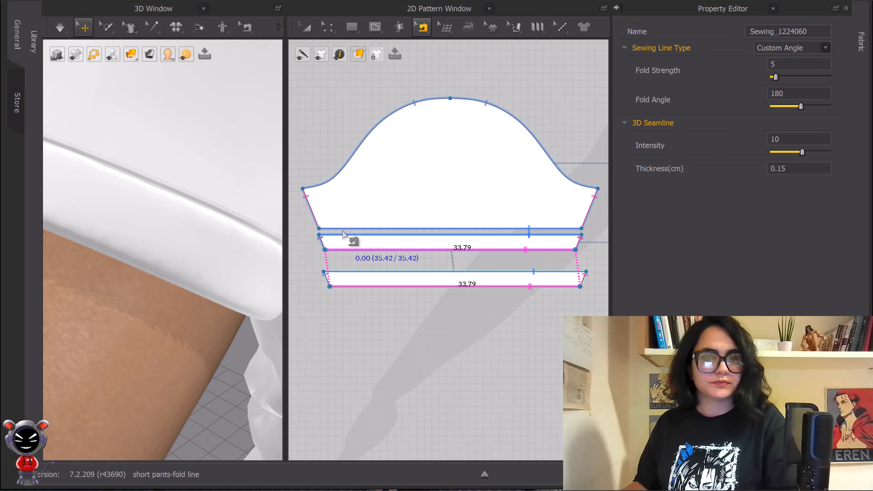
click(64, 33)
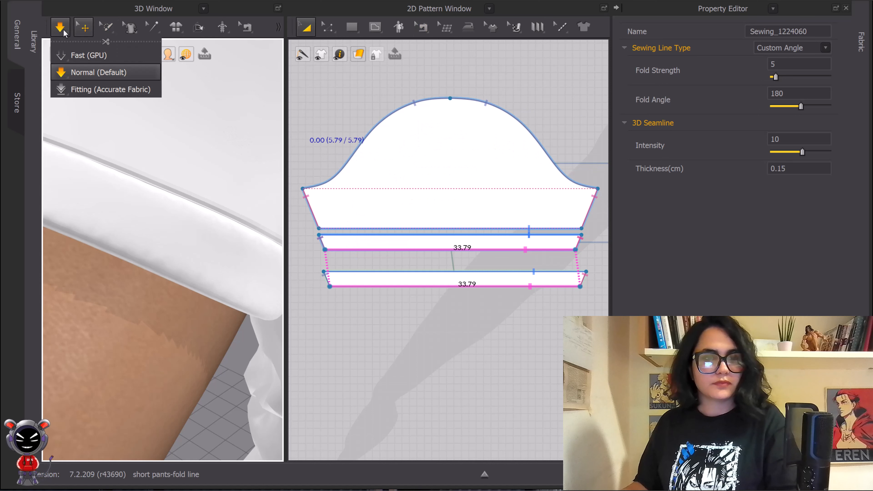
click(61, 29)
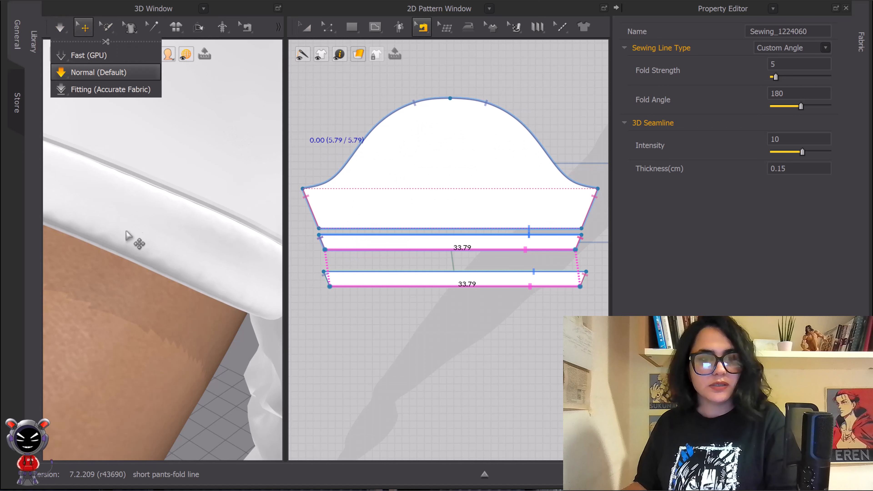
- Set the hem seam's fold angle to 120 and run the simulation again
scroll(175, 253, up, 3)
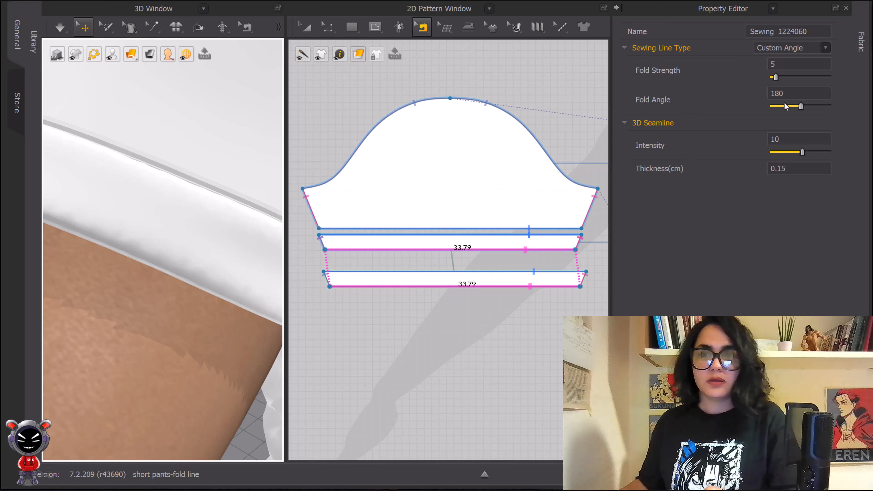
click(795, 93)
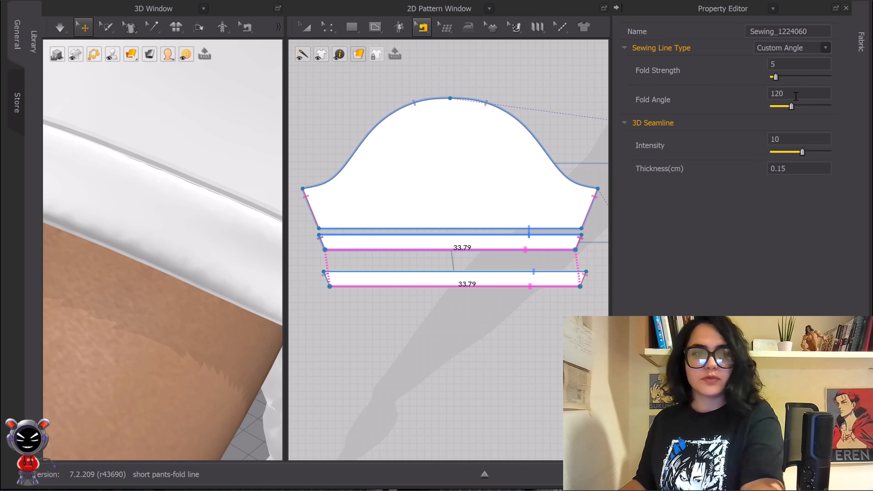
click(62, 29)
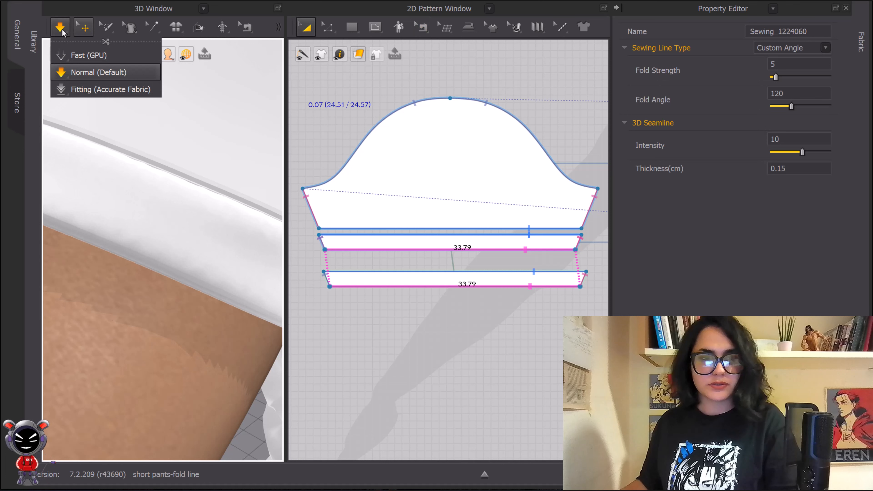
key(space)
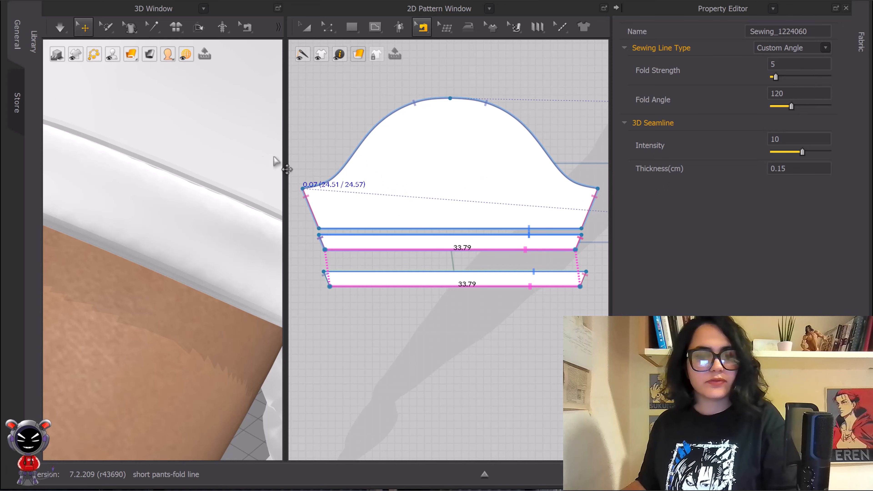
- Try a 3D seamline thickness of 0.50 cm on the hem seam and restore it to 0.15 cm
right_drag(226, 153, 228, 132)
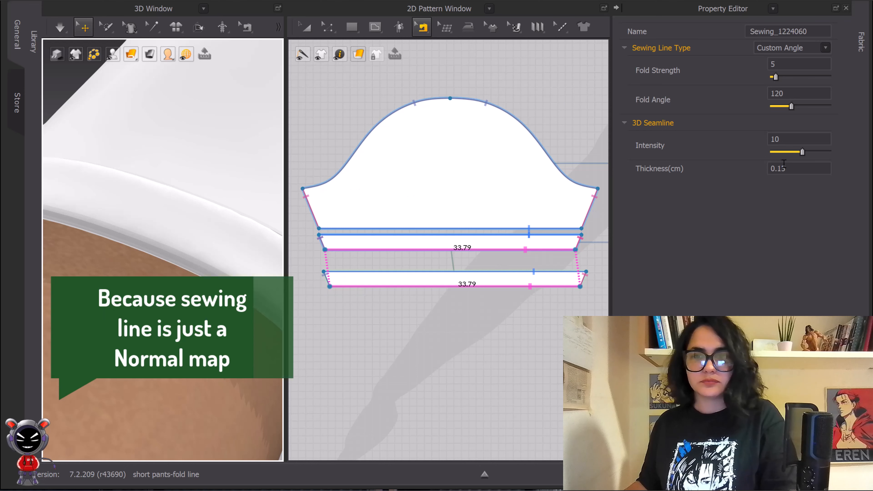
drag(793, 168, 783, 168)
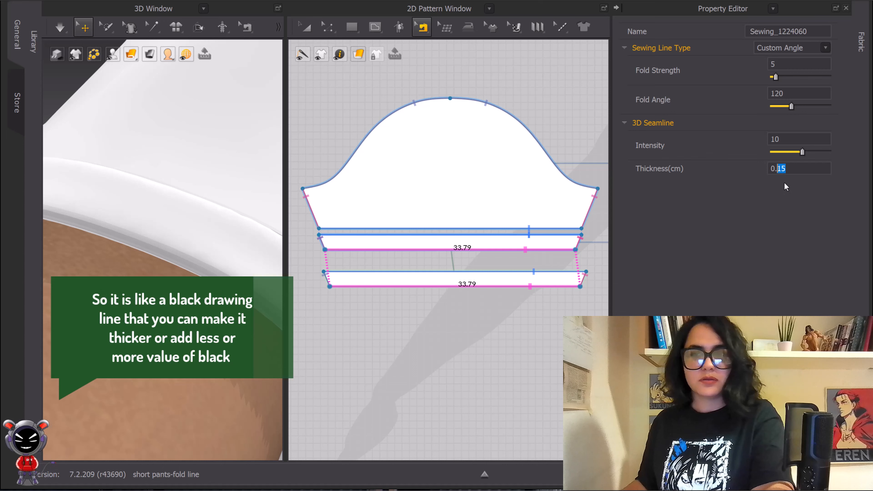
text(5)
key(Return)
click(439, 266)
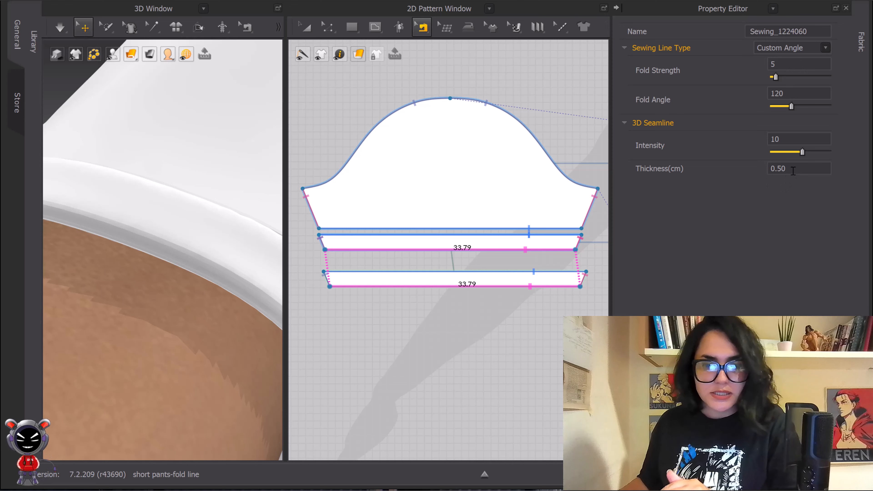
drag(788, 168, 782, 169)
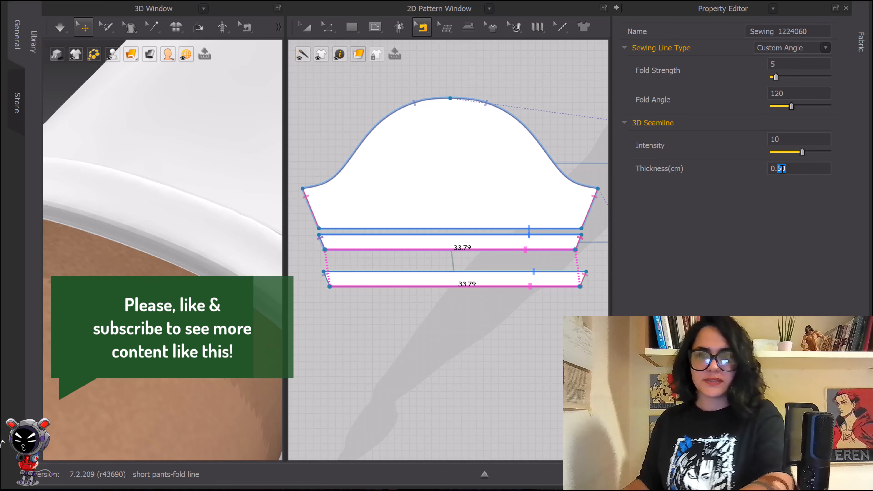
key(Return)
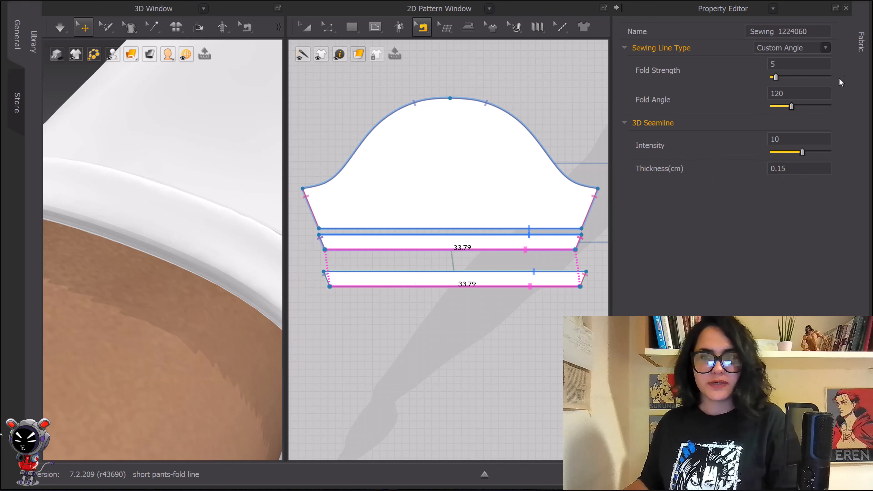
- Change the sewing line type of the seam joining the hem bands' lower edges to Turned
click(813, 47)
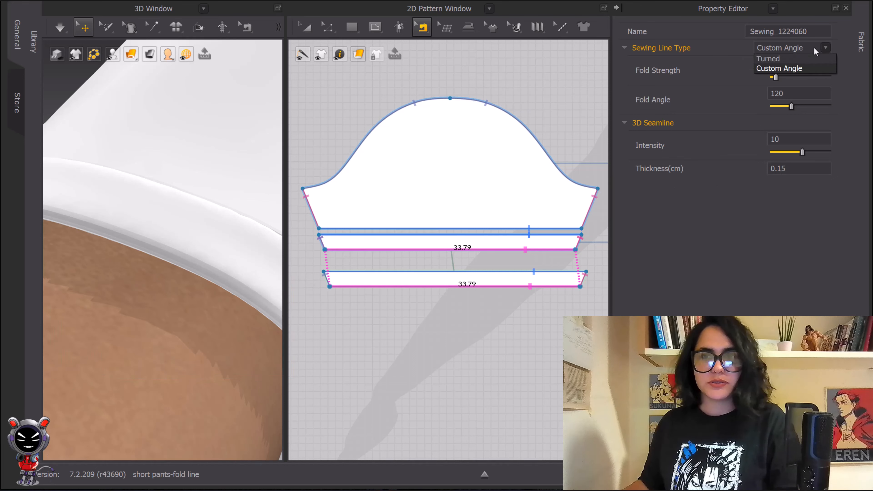
click(796, 57)
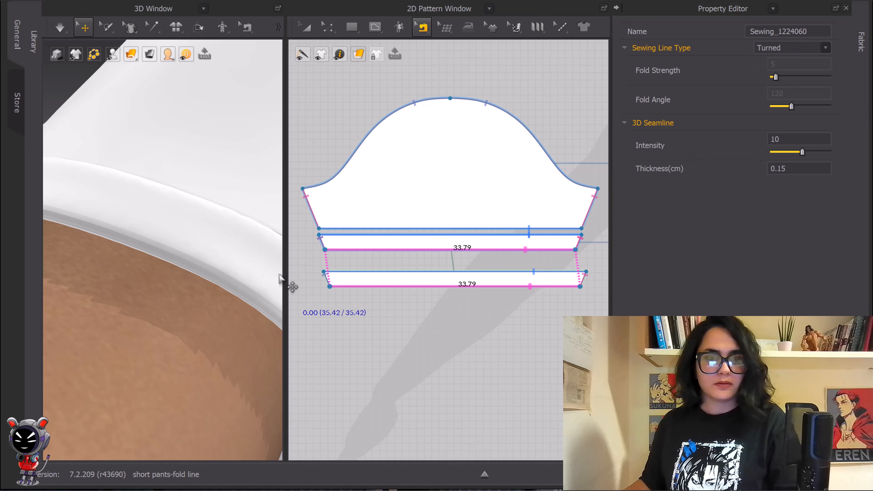
click(252, 287)
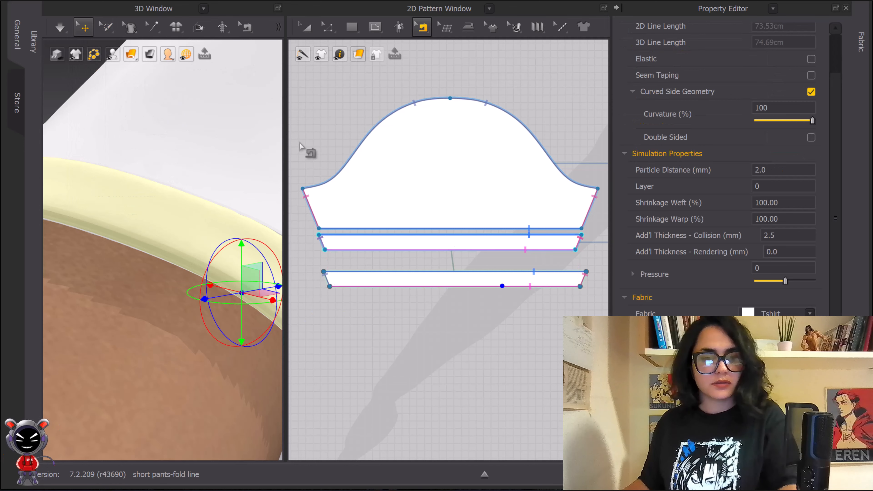
click(407, 249)
click(415, 289)
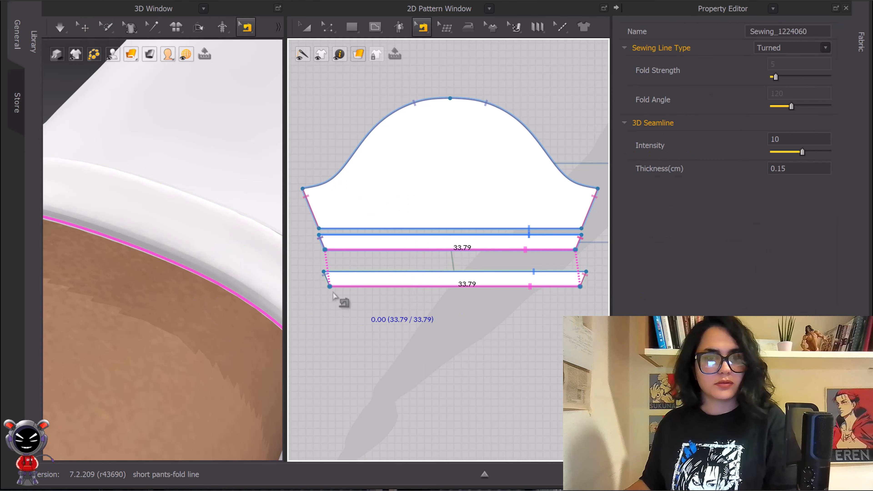
- Simulate the garment with the turned hem seam and inspect the sleeve's folded edge in 3D
right_drag(210, 260, 146, 260)
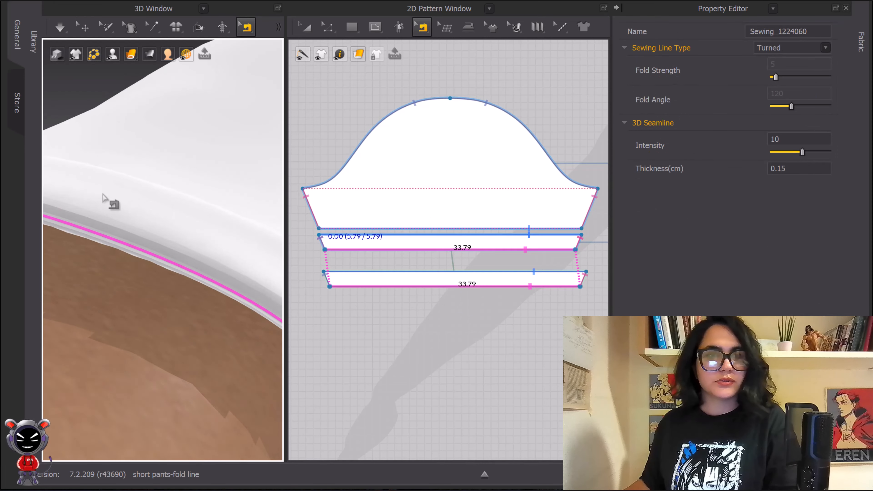
right_drag(111, 197, 185, 180)
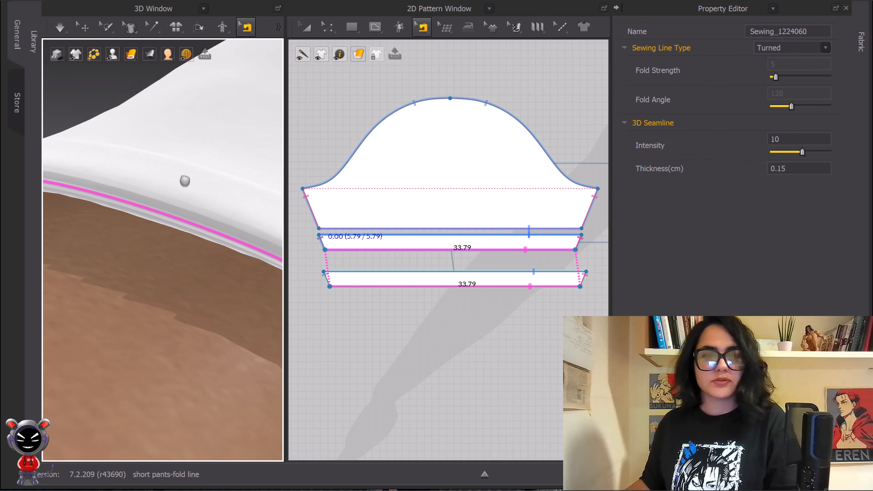
click(61, 28)
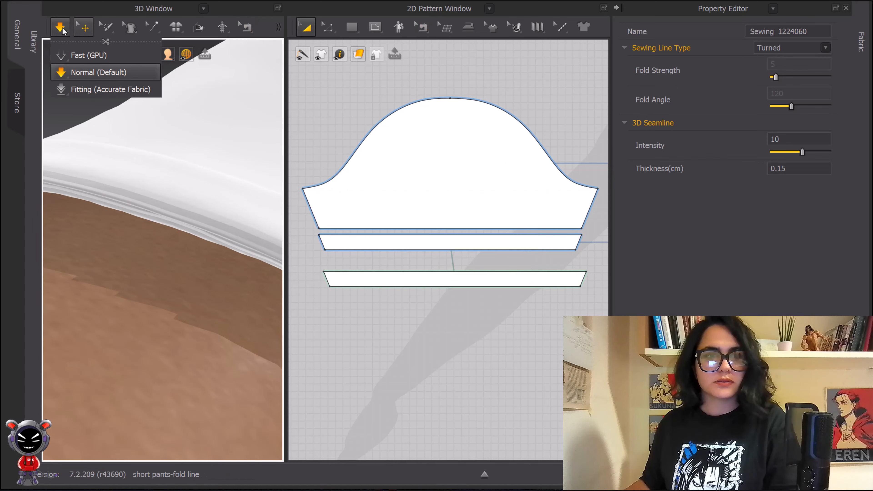
key(b)
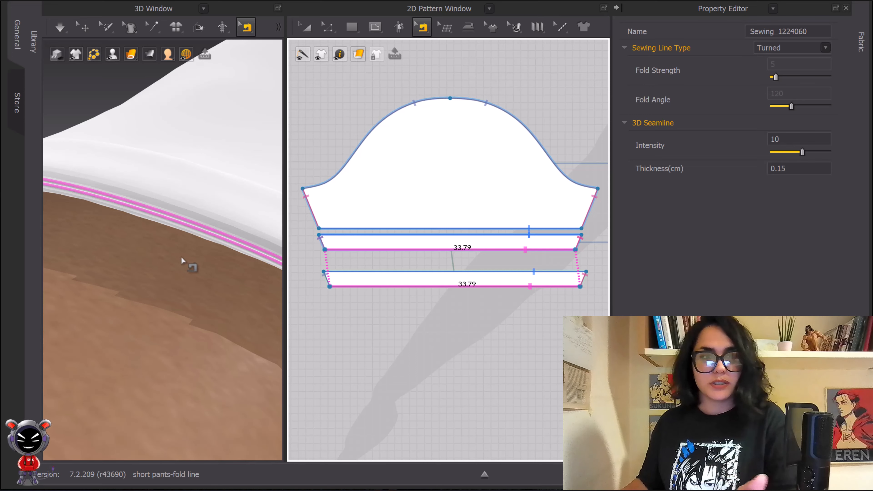
click(65, 31)
click(84, 28)
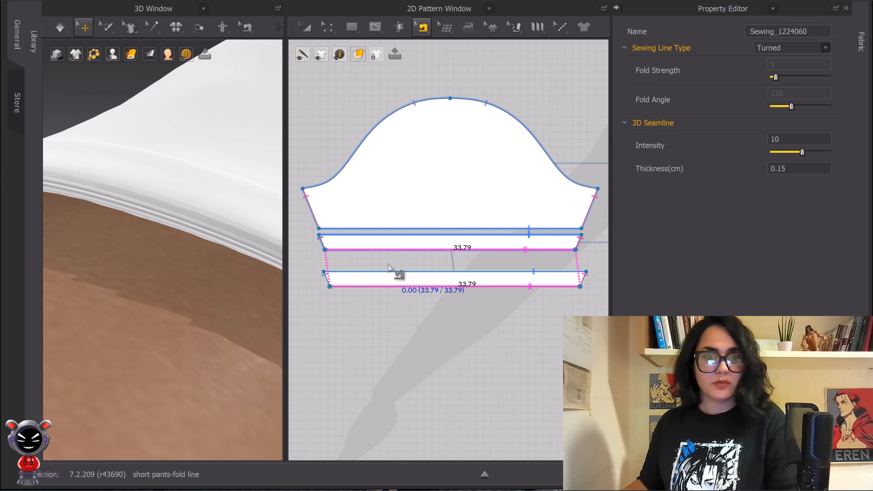
- Delete the lower, separate hem band pattern beneath the sleeve
click(305, 27)
click(425, 283)
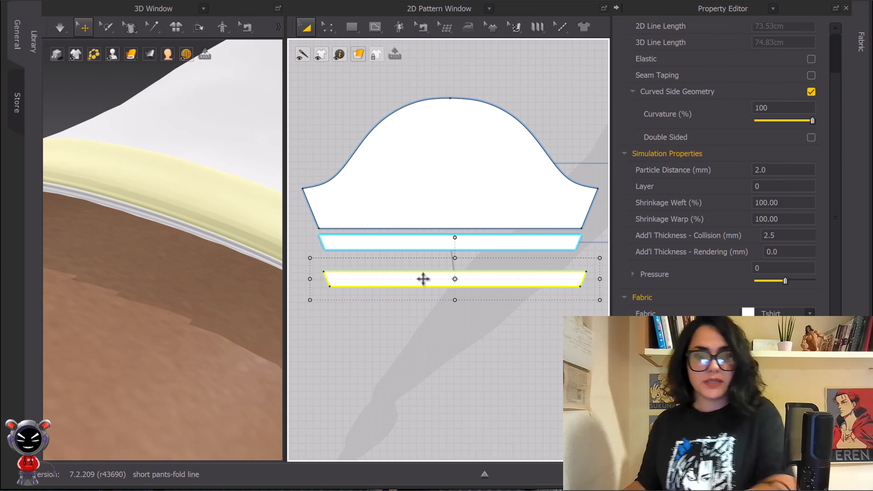
key(Delete)
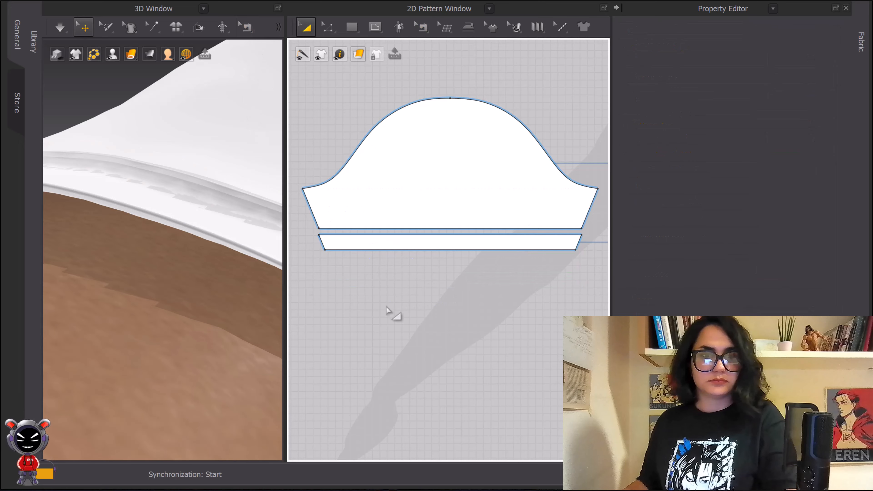
- Try a Layer Clone (Over) of the hem band placed about 5 cm beneath it, and simulate the garment
click(398, 240)
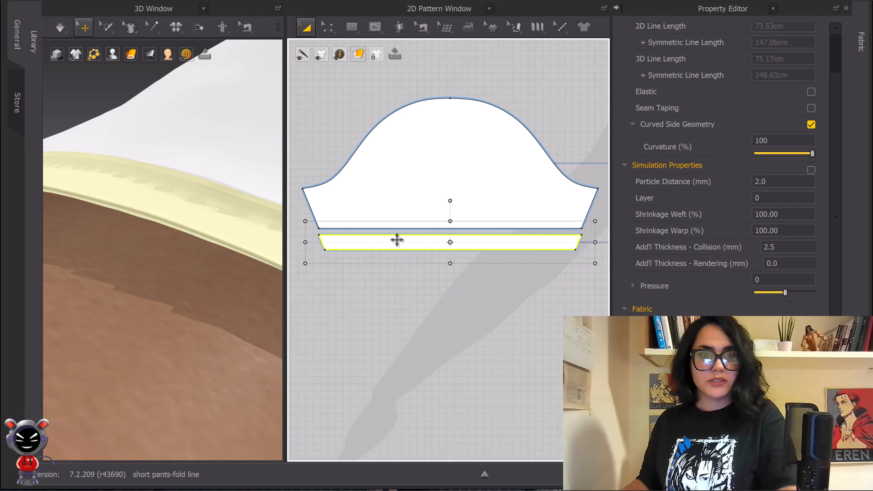
right_click(395, 240)
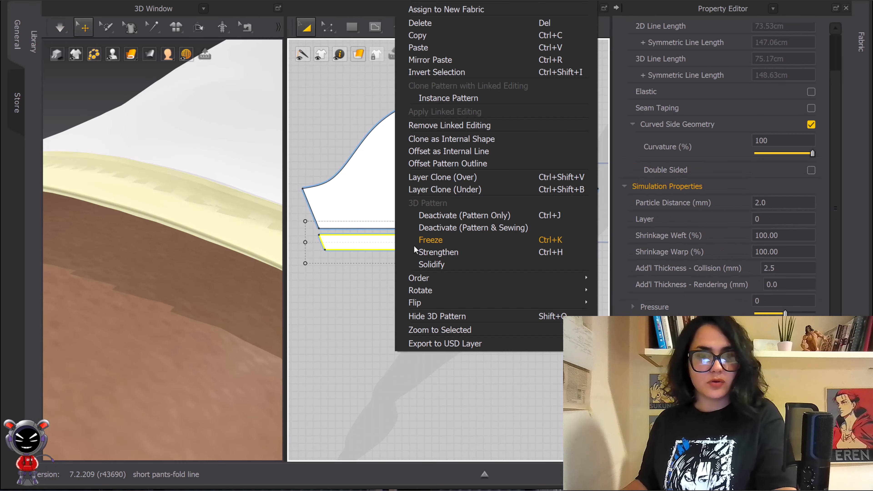
click(445, 176)
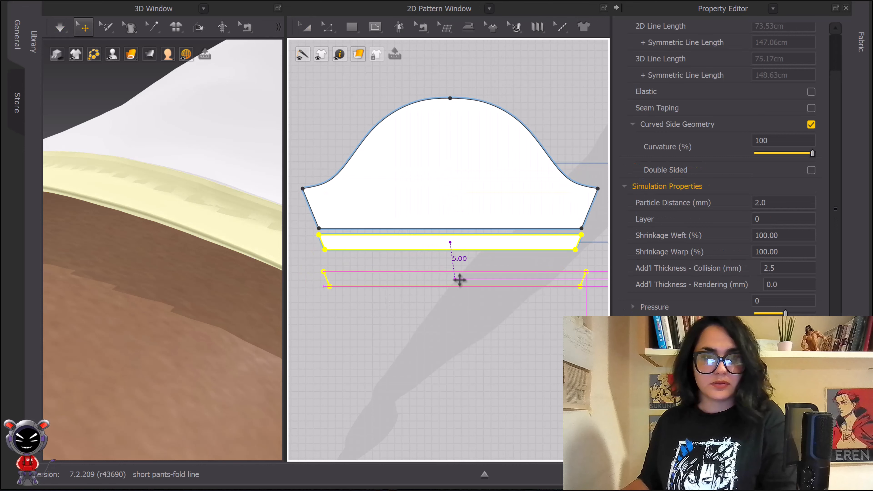
click(461, 285)
click(435, 339)
key(space)
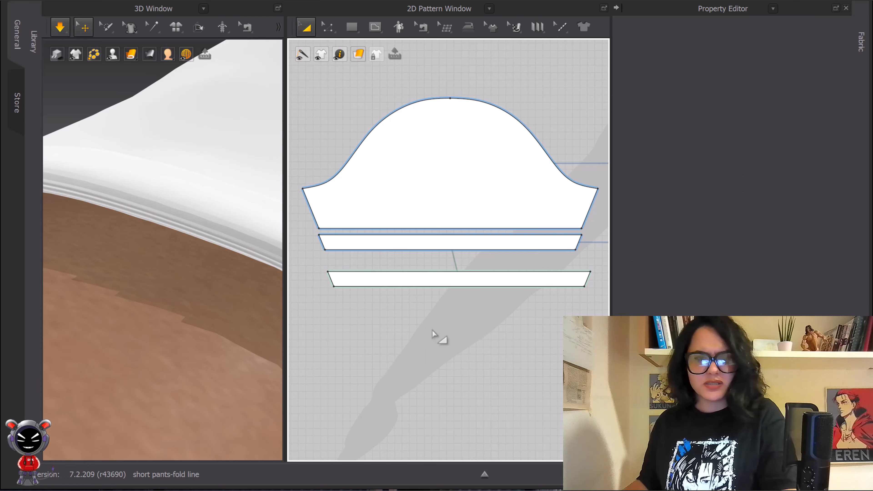
key(space)
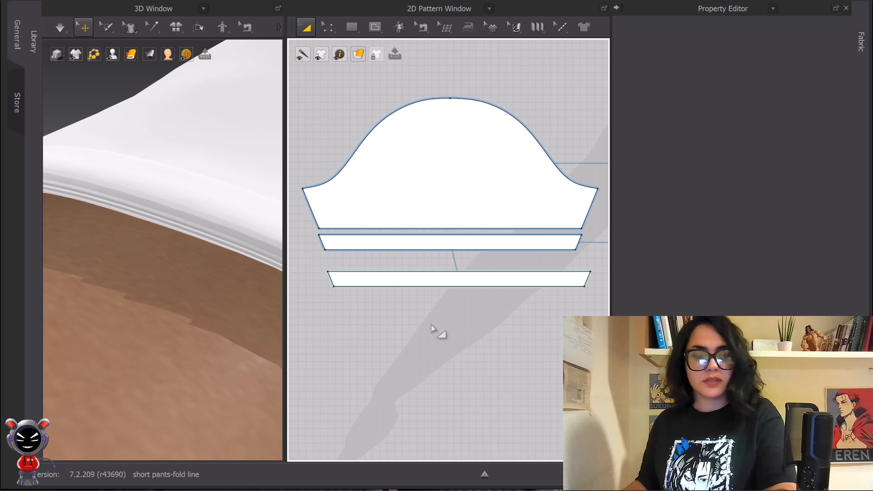
- Examine the sewing line properties of the seam joining the layer clone to the hem band
key(b)
click(482, 287)
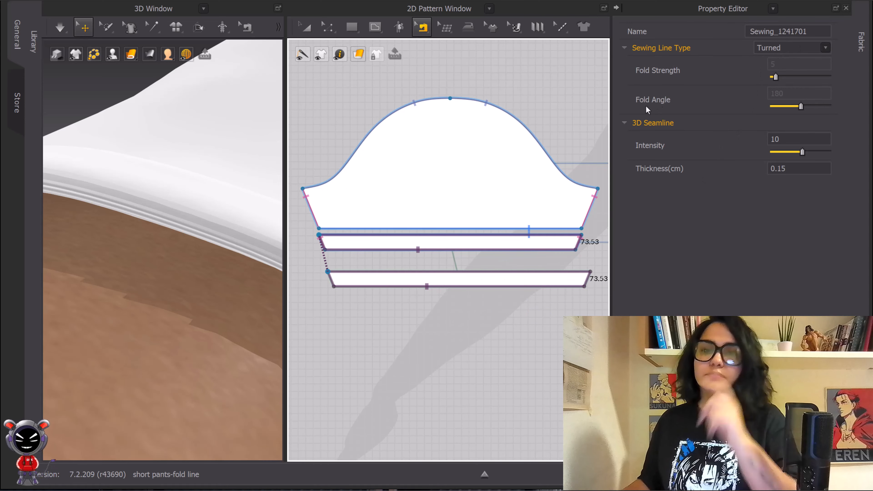
click(277, 30)
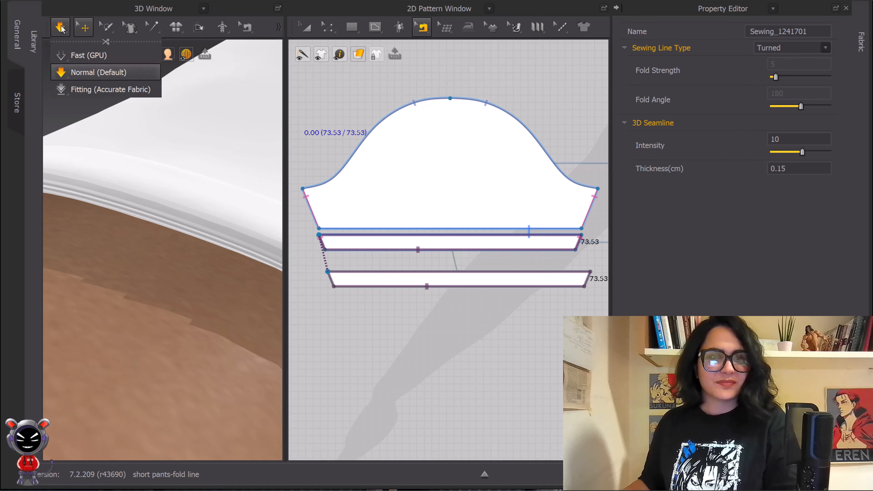
click(365, 223)
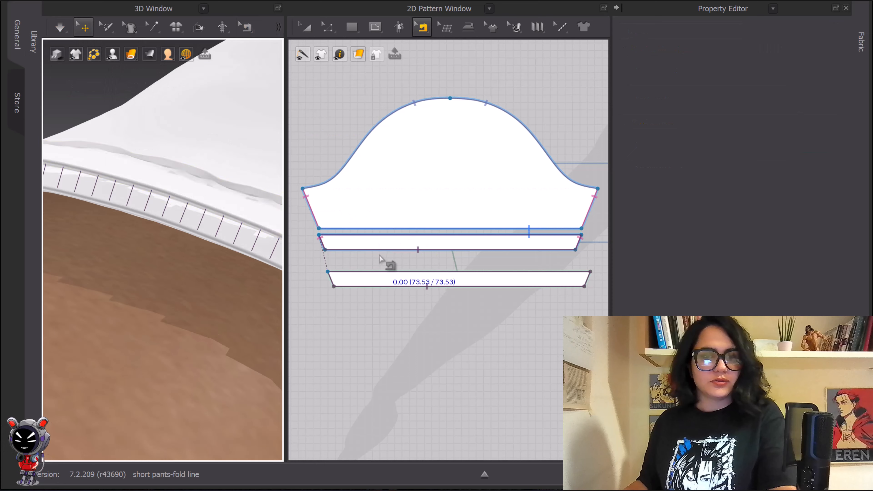
- Set the sewing line type of the seam joining the hem bands' lower edges to Custom Angle and simulate the garment
click(399, 272)
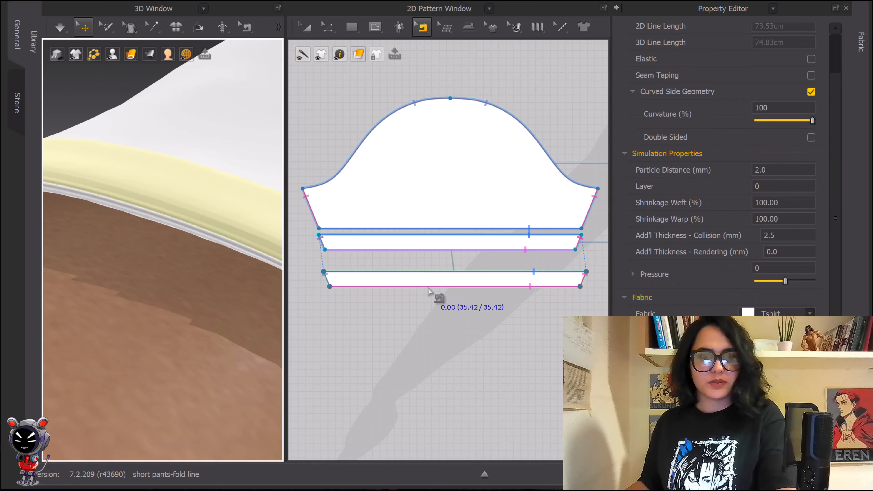
click(430, 285)
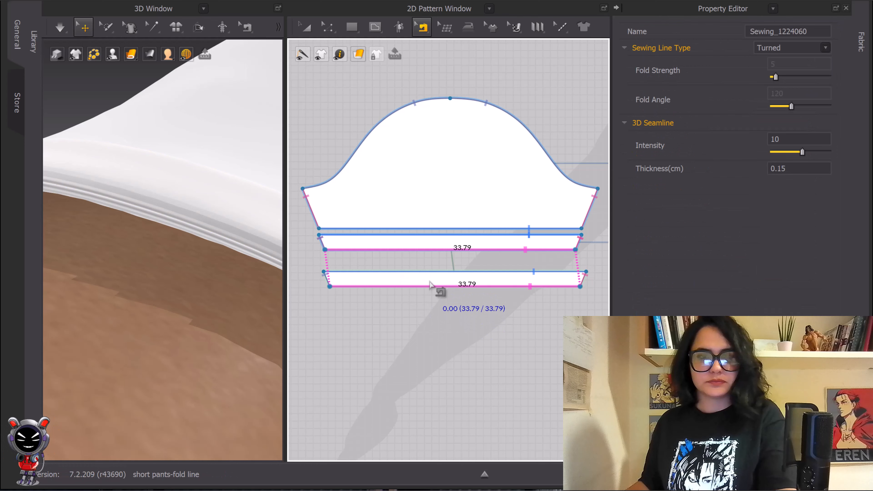
click(815, 49)
click(792, 59)
key(space)
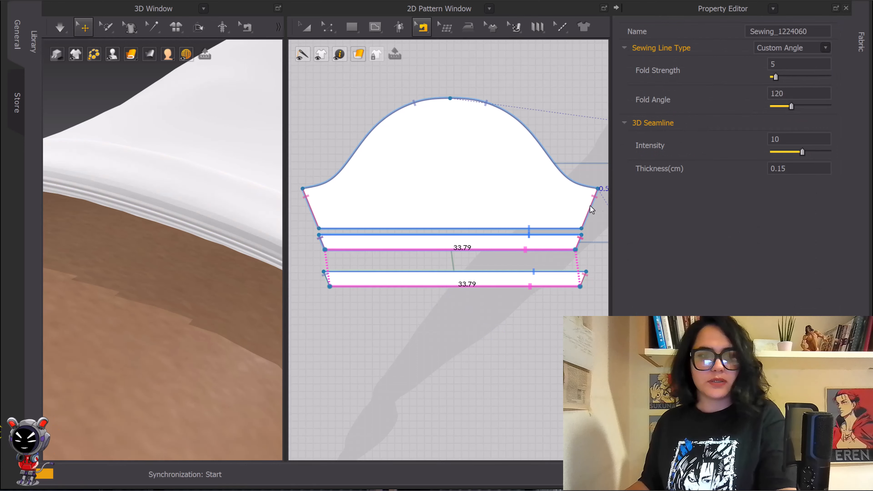
key(a)
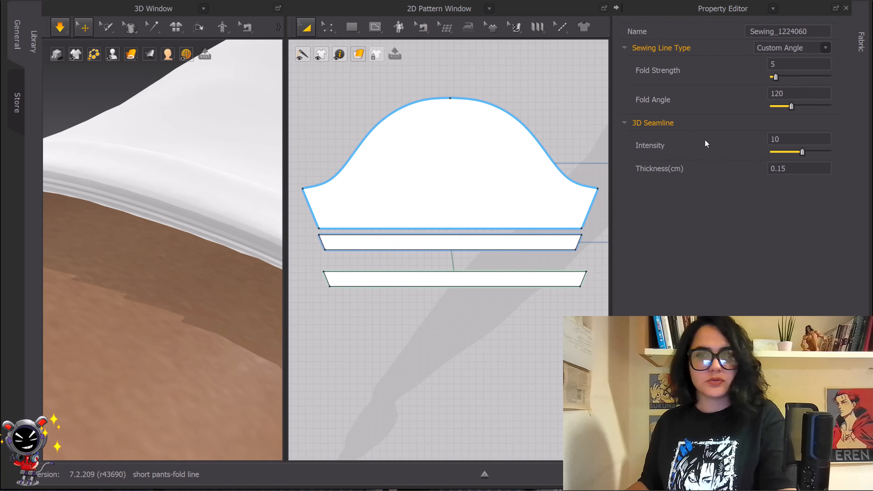
key(n)
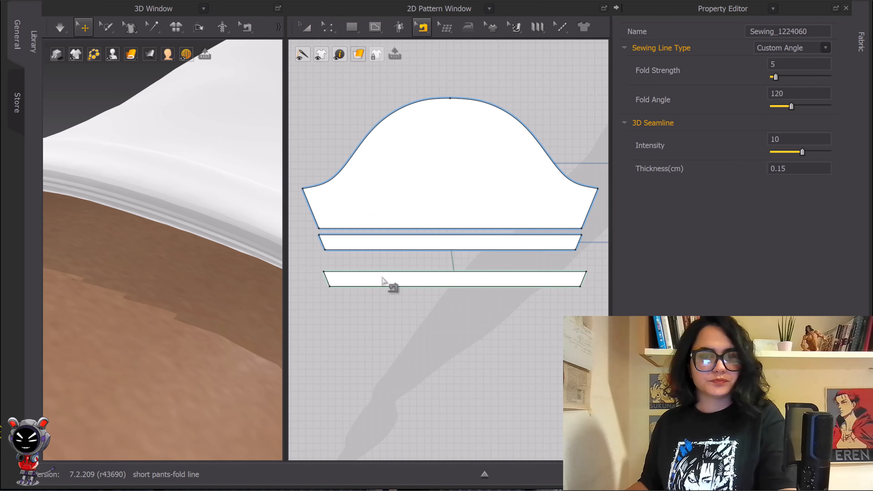
key(space)
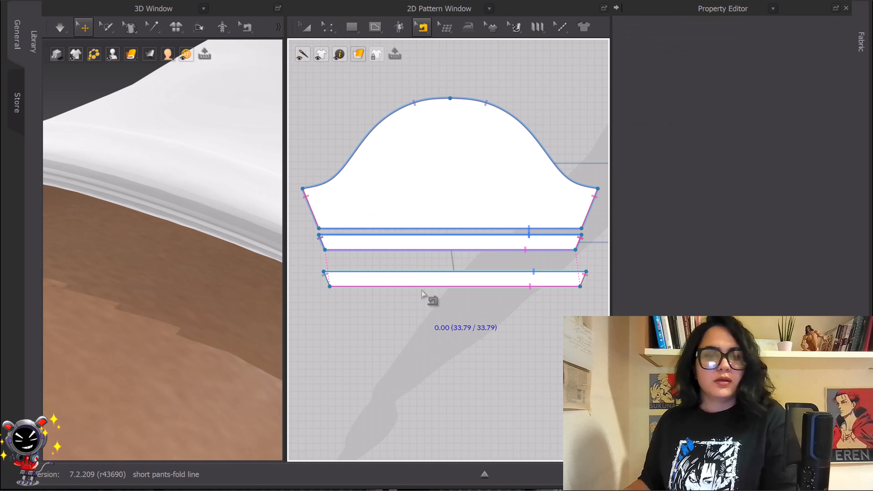
- Use the Press tool in 3D to press the two hem bands together at their lower-edge seam, and simulate the garment
click(430, 287)
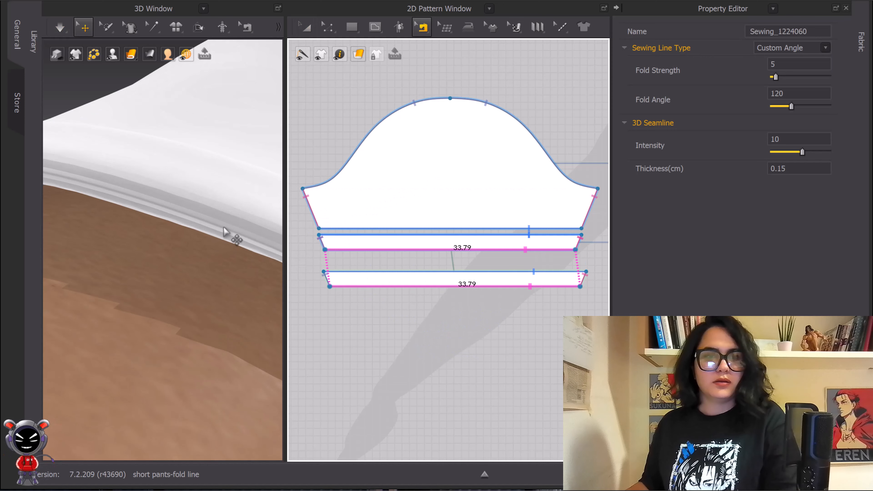
click(224, 229)
click(434, 286)
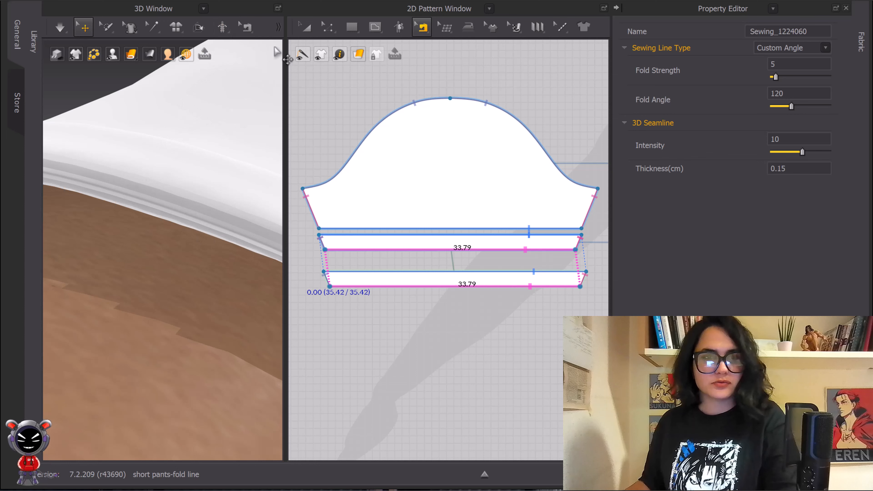
click(278, 27)
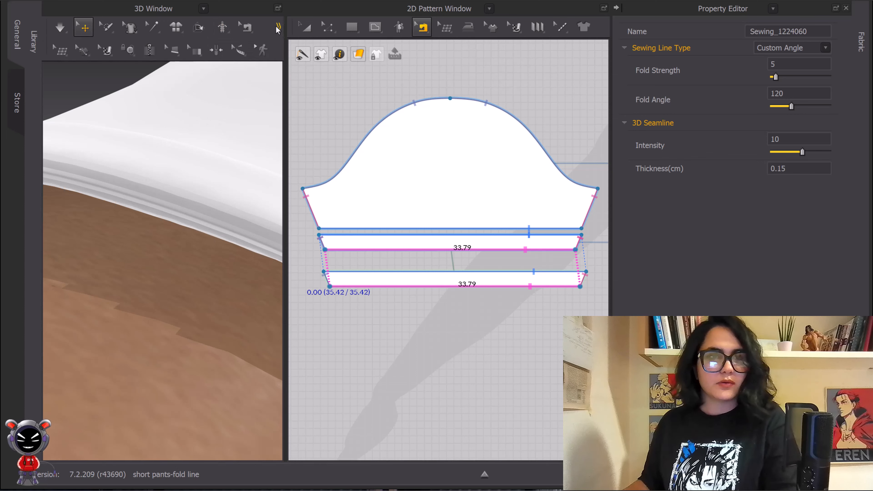
click(173, 51)
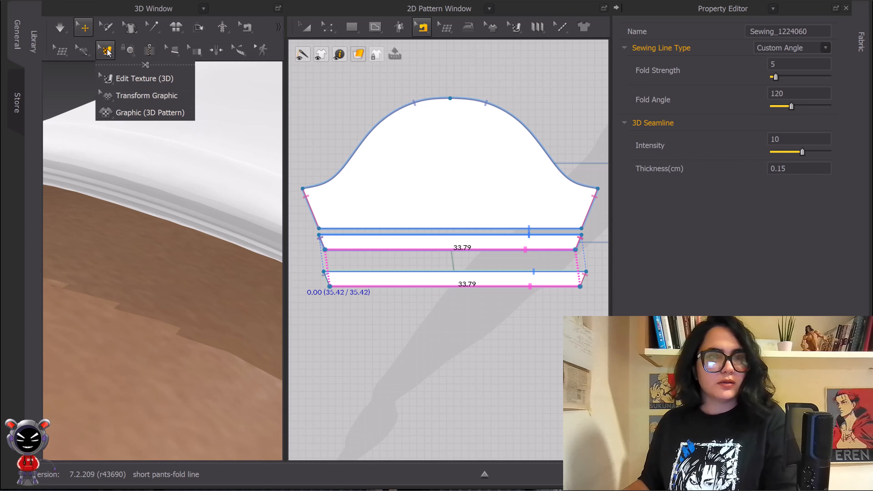
mouse_move(198, 51)
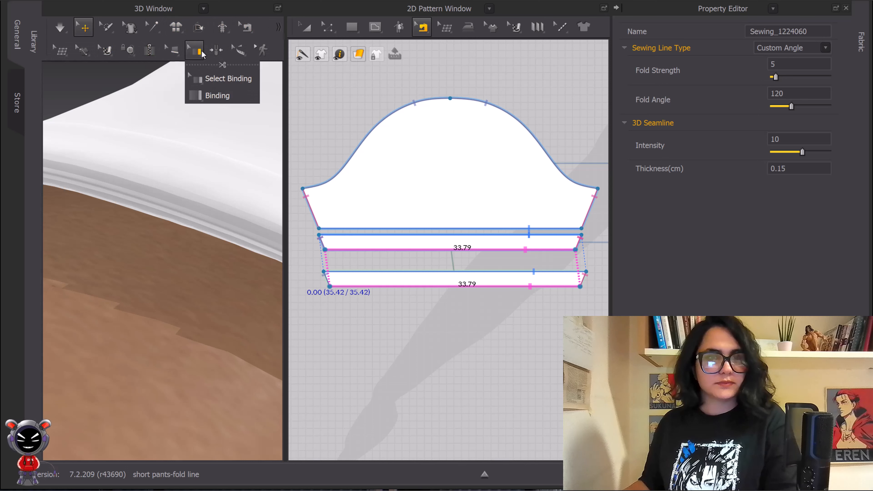
click(218, 52)
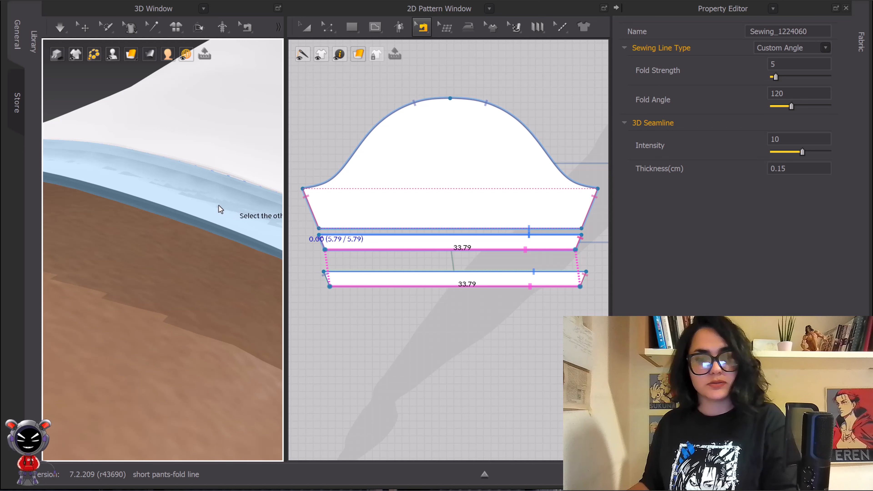
click(209, 201)
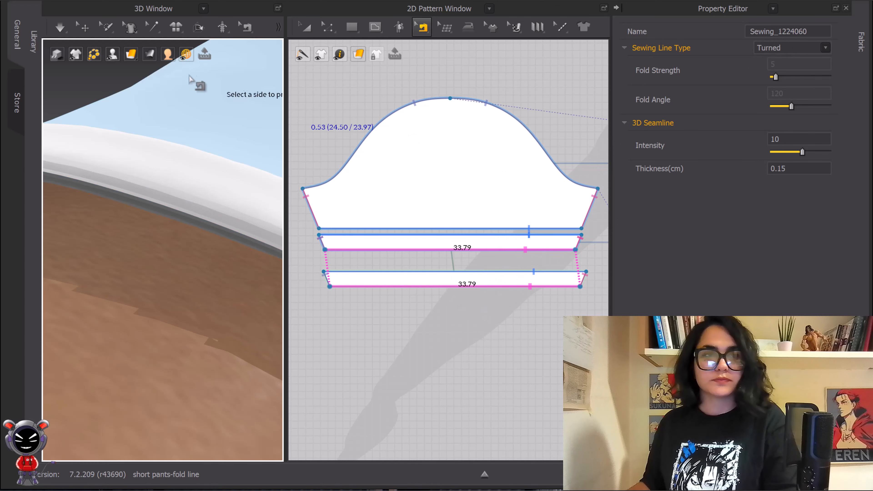
click(61, 27)
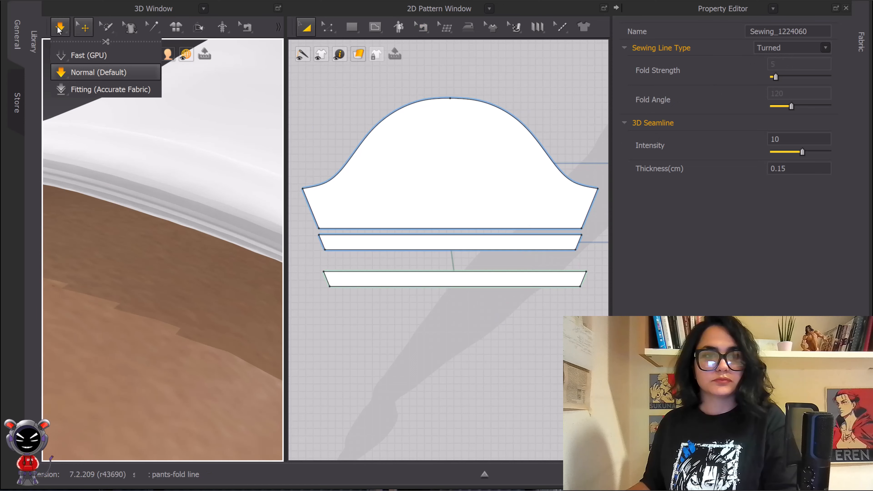
click(60, 28)
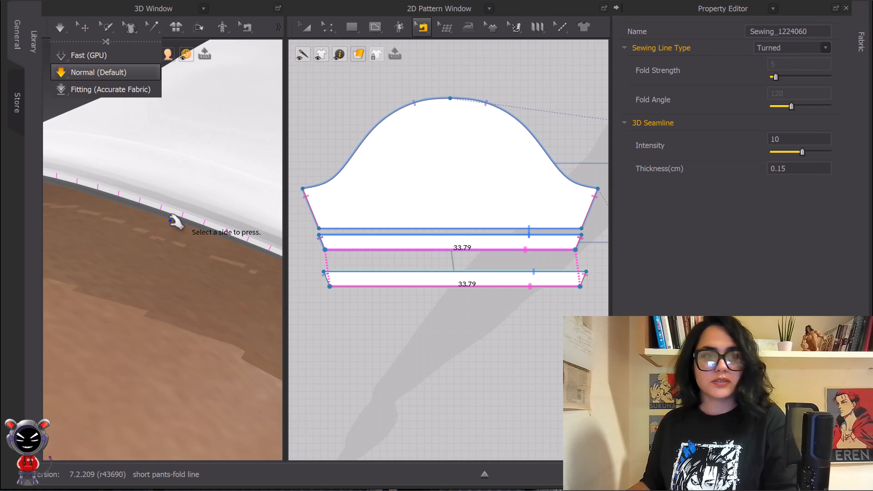
- Reapply the Press tool to the sleeve's hem bands in 3D and return to the 3D selection tool
click(307, 27)
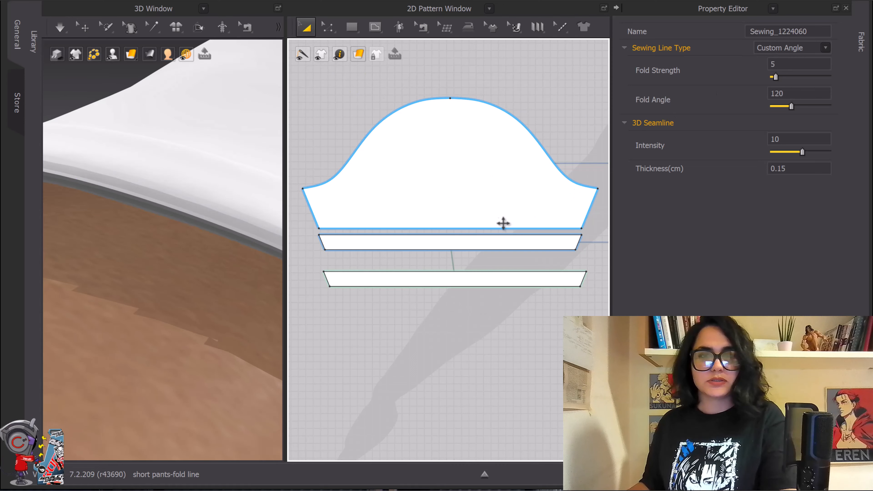
key(b)
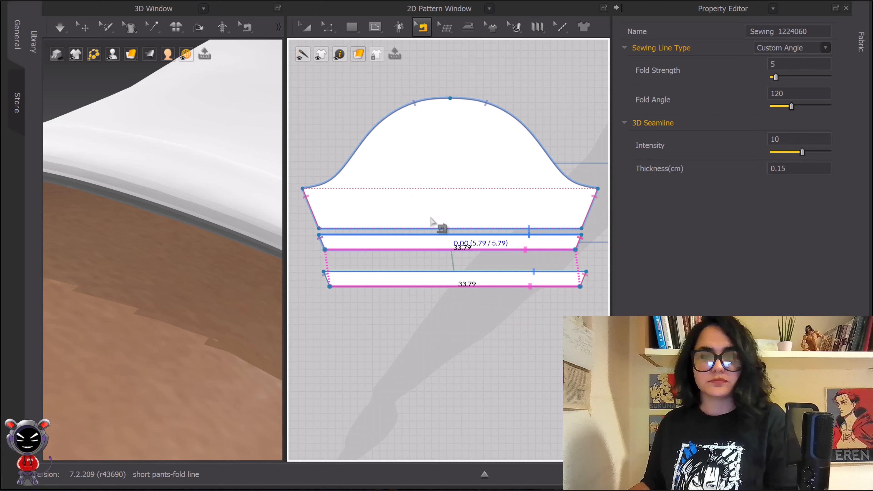
click(279, 27)
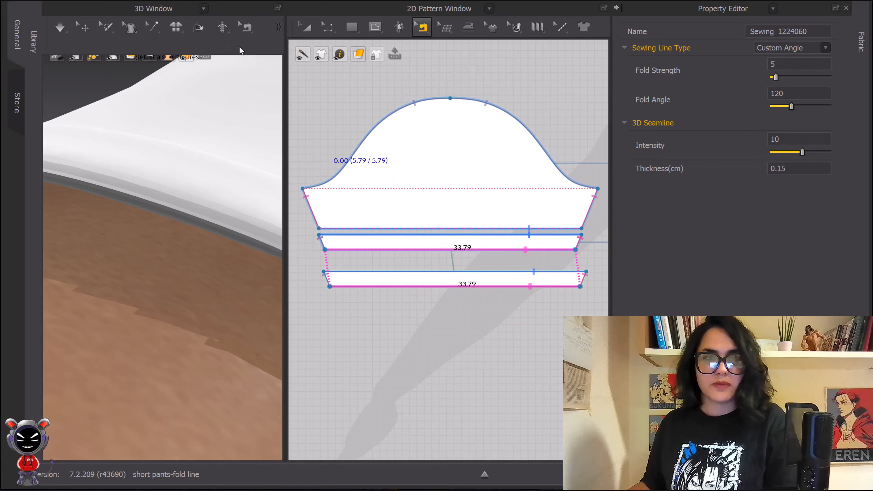
click(174, 50)
click(192, 96)
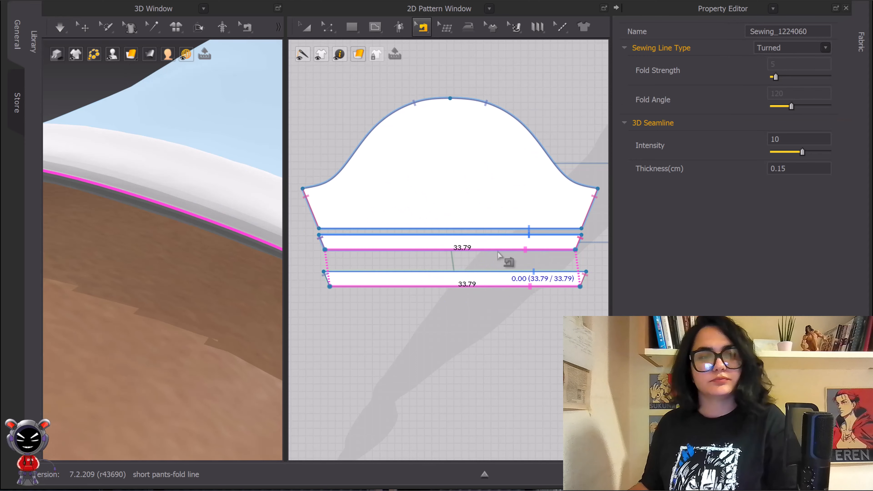
click(83, 27)
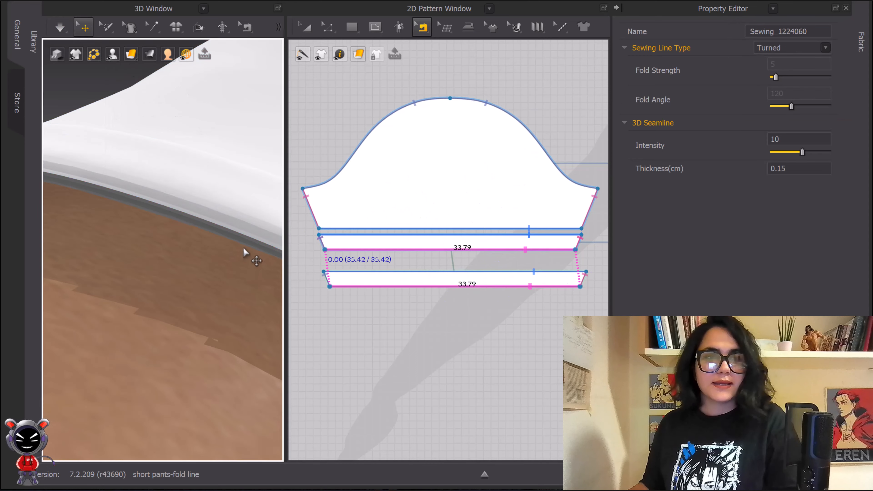
- Inspect the pressed sleeve hem in 3D, first around the arm and shoulder and finally on the full avatar
scroll(244, 211, down, 10)
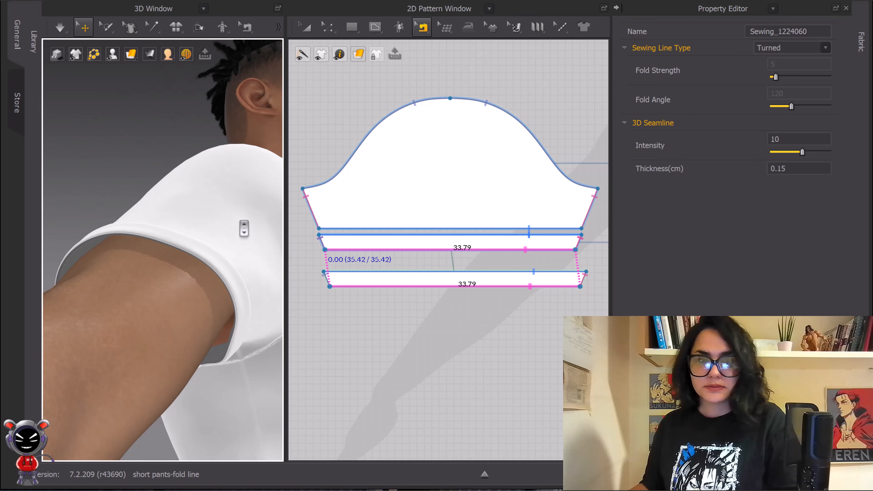
right_drag(232, 222, 238, 253)
scroll(238, 254, down, 3)
middle_drag(238, 253, 228, 257)
right_drag(228, 257, 217, 285)
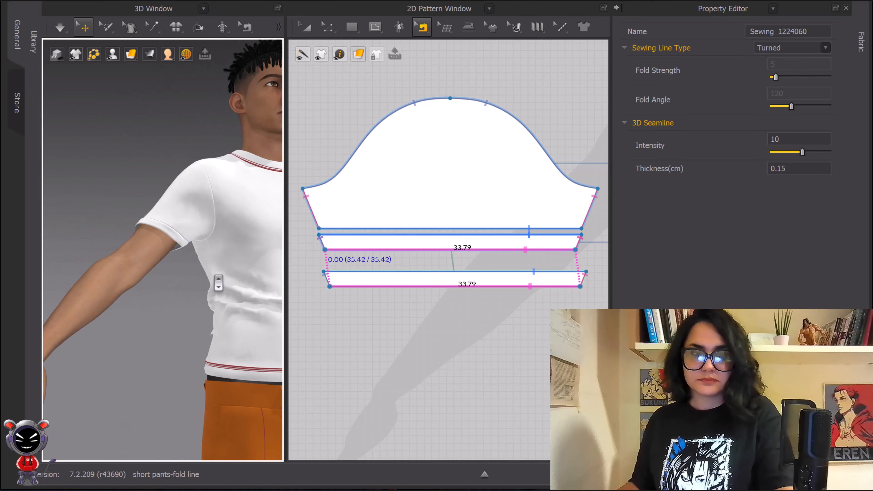
scroll(217, 284, down, 4)
middle_drag(216, 285, 167, 243)
scroll(167, 243, down, 3)
right_drag(167, 243, 167, 267)
middle_drag(167, 266, 171, 217)
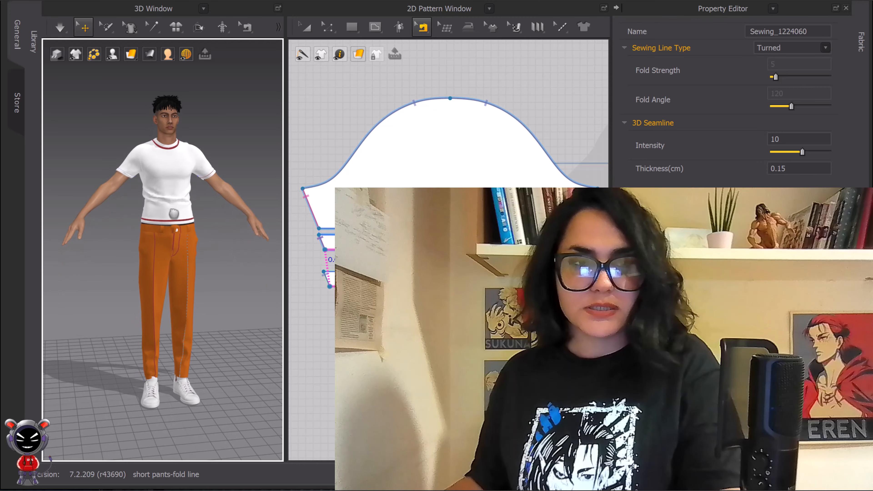
right_drag(172, 216, 173, 210)
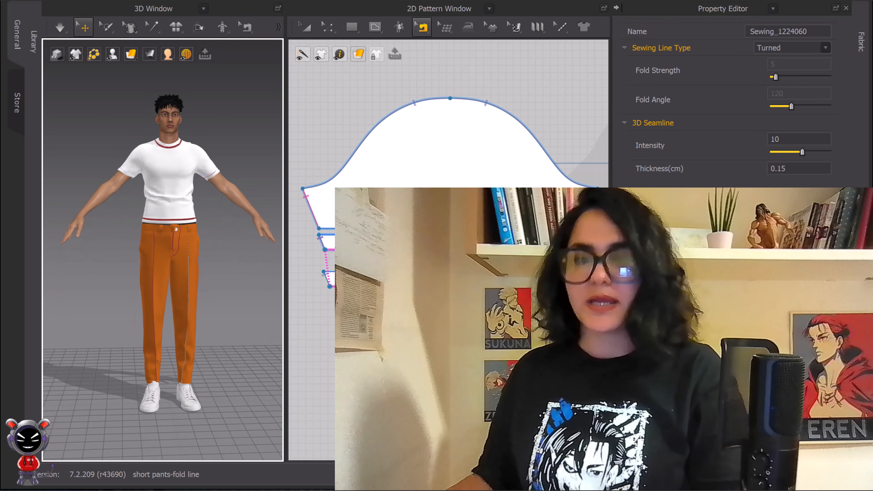